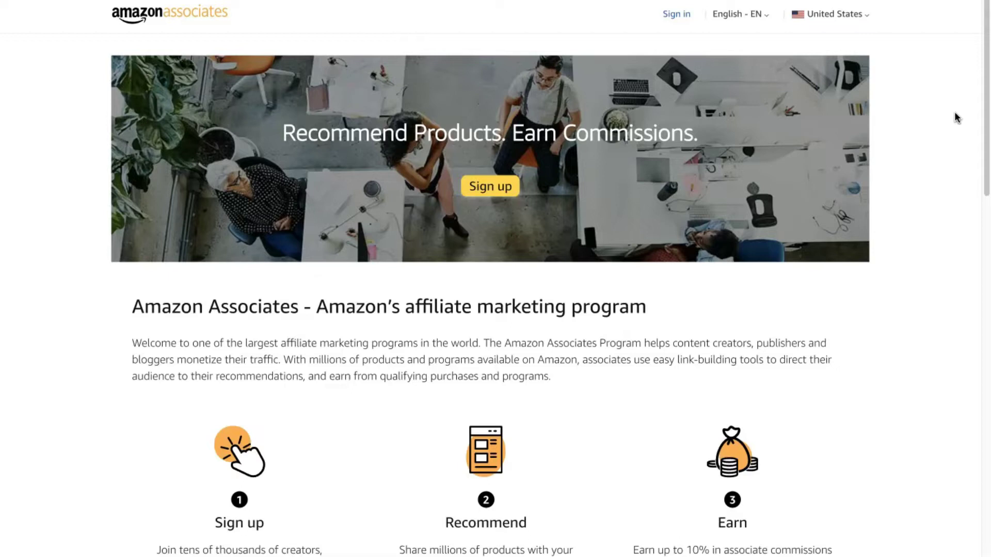
# Step: Sign in to Amazon Associates and go to the OneLink page under Tools
pyautogui.click(666, 14)
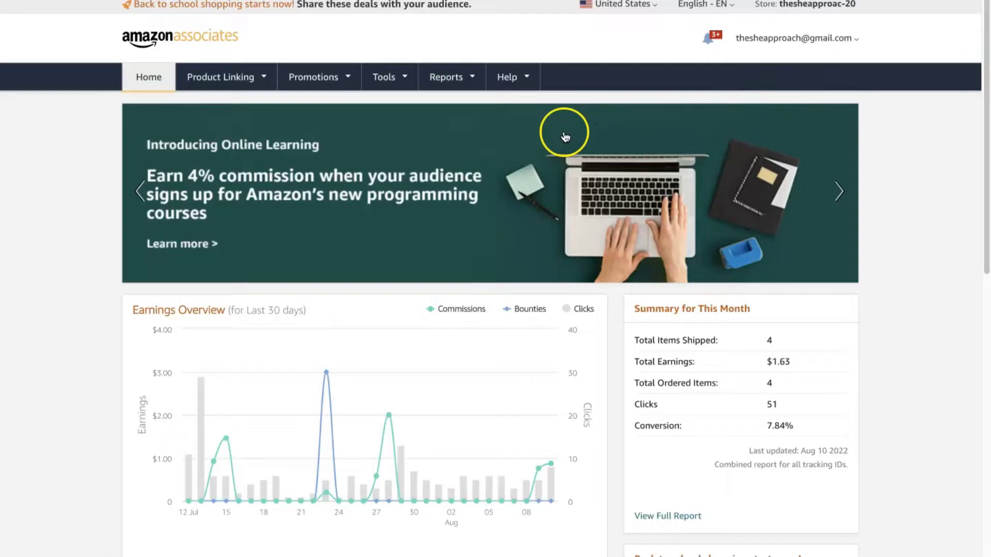
pyautogui.click(403, 76)
pyautogui.click(410, 215)
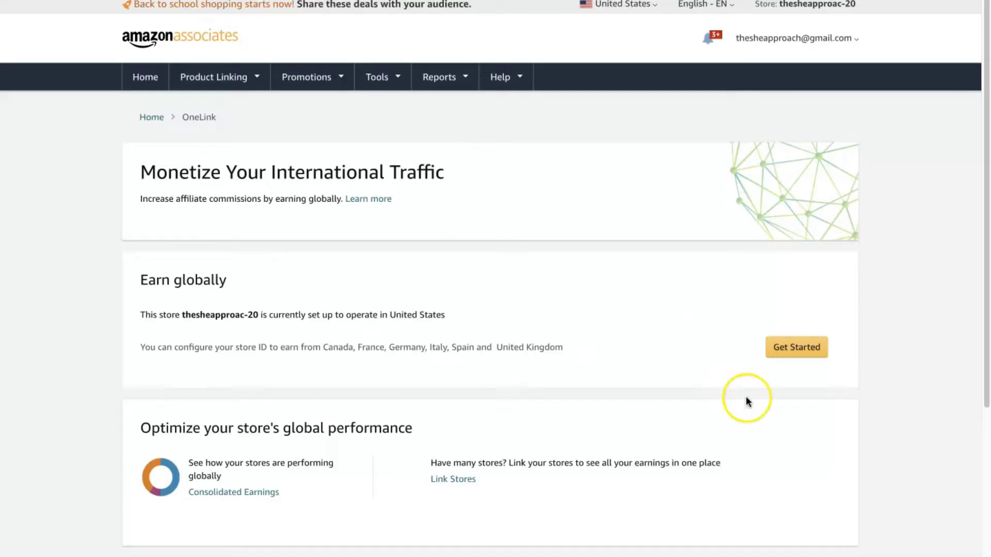
# Step: Add Canada, Spain, France, United Kingdom, Germany and Italy as extra earning countries
pyautogui.click(815, 349)
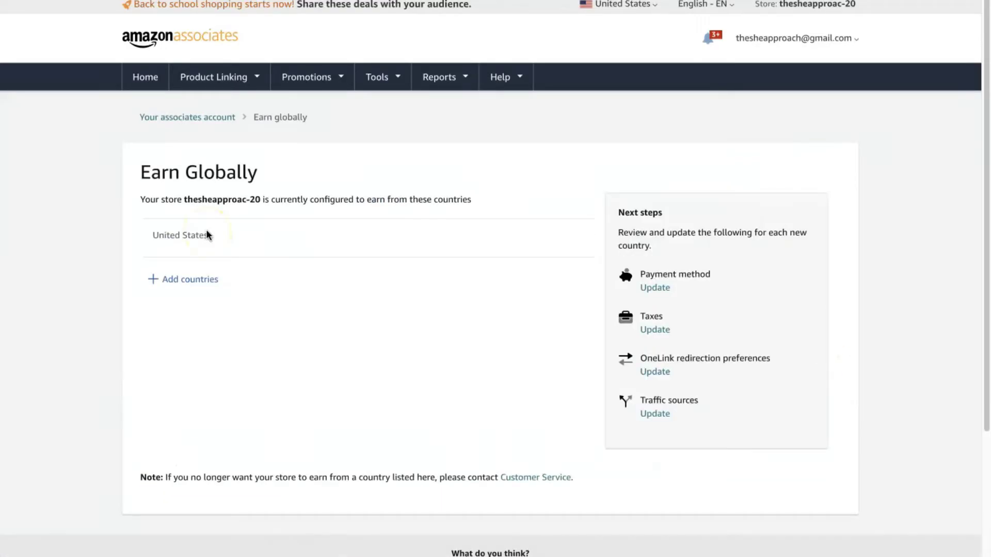
pyautogui.click(193, 281)
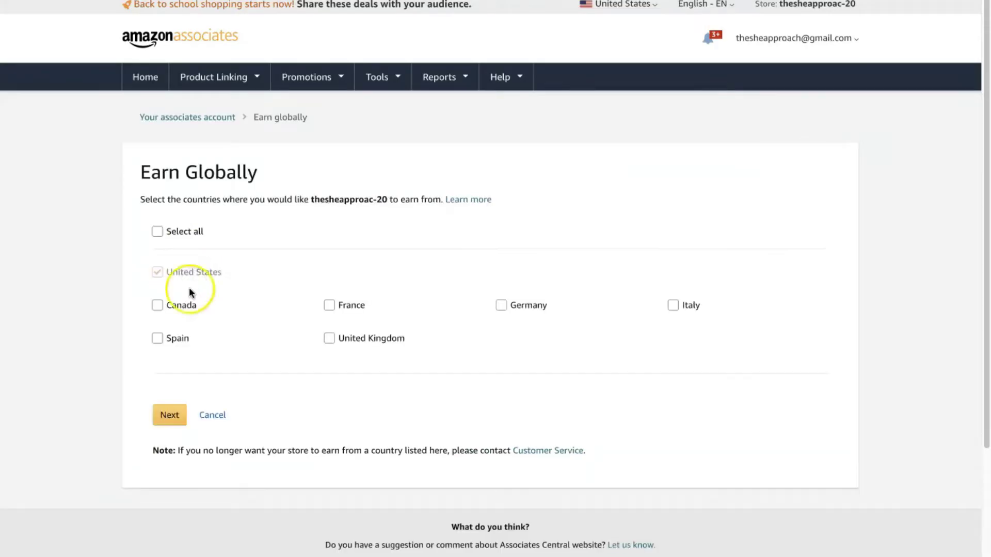
pyautogui.click(177, 303)
pyautogui.click(168, 339)
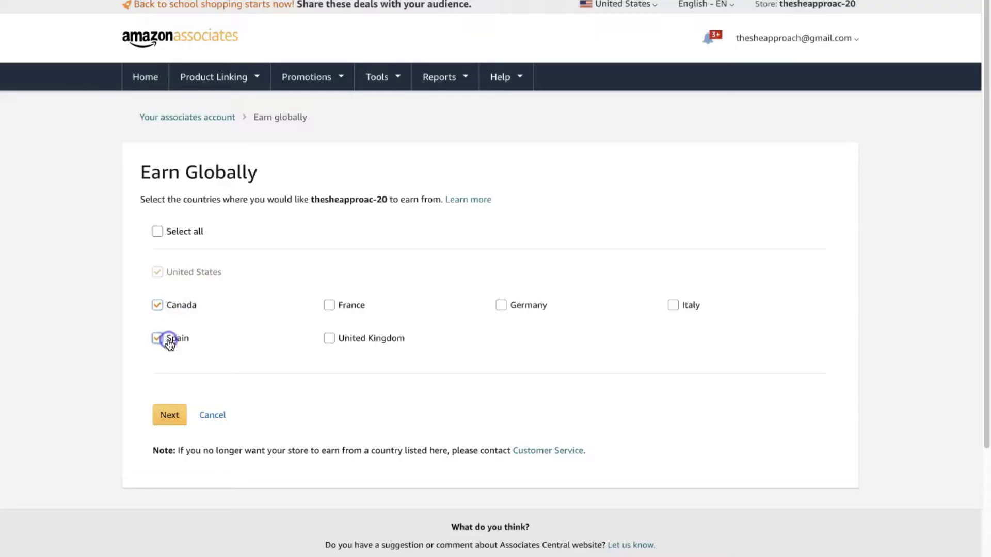
pyautogui.click(351, 307)
pyautogui.click(350, 339)
pyautogui.click(535, 306)
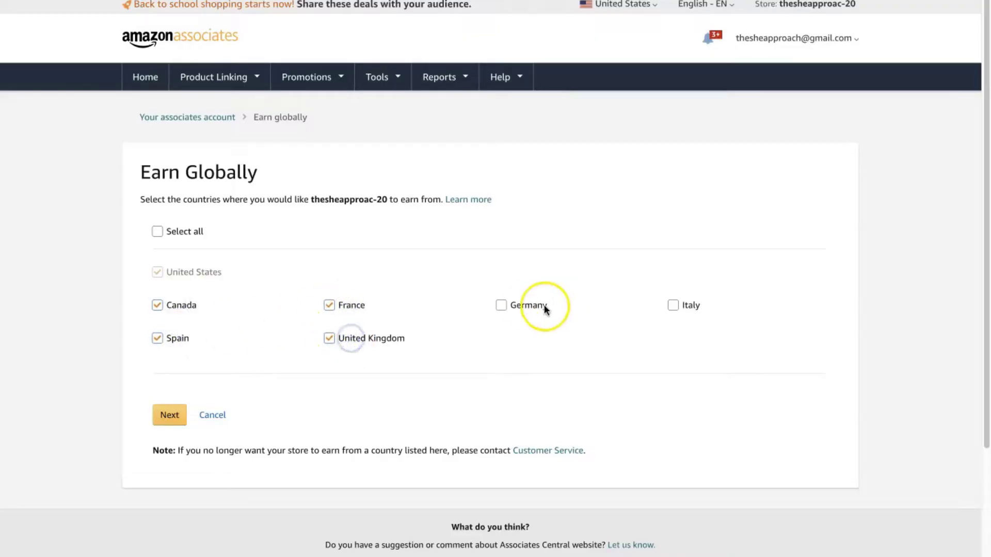
pyautogui.click(687, 305)
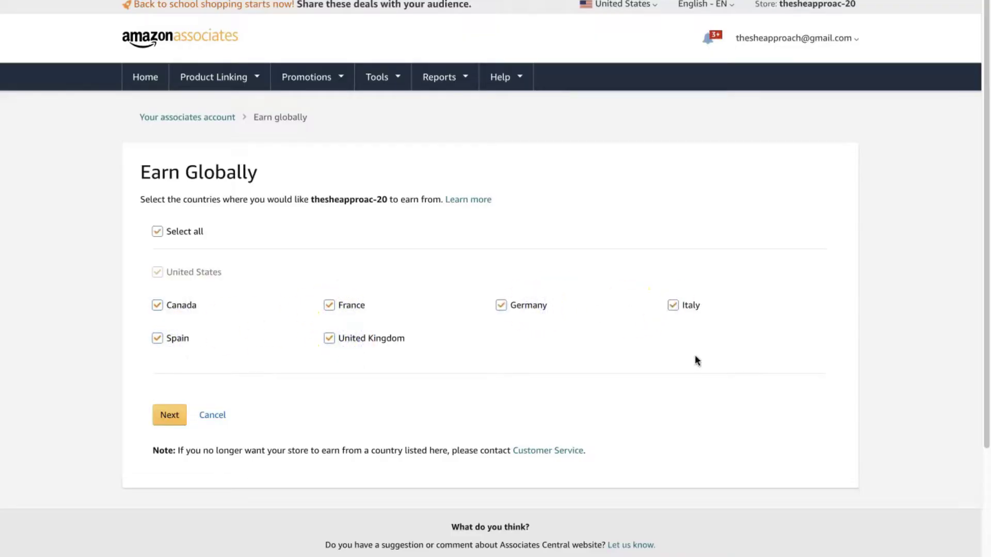
# Step: Accept the operating agreements' terms and submit the six new countries
pyautogui.click(171, 415)
pyautogui.click(164, 473)
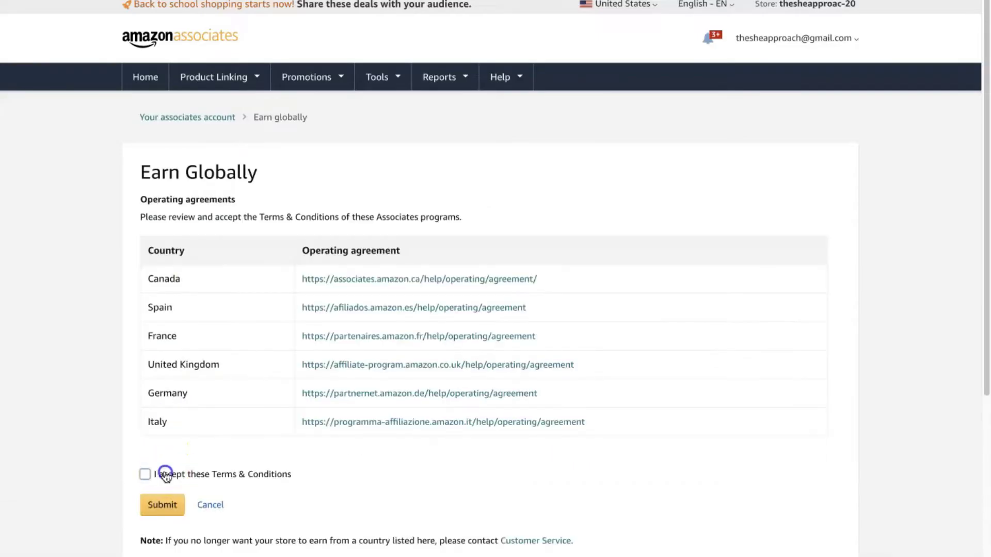
pyautogui.click(163, 503)
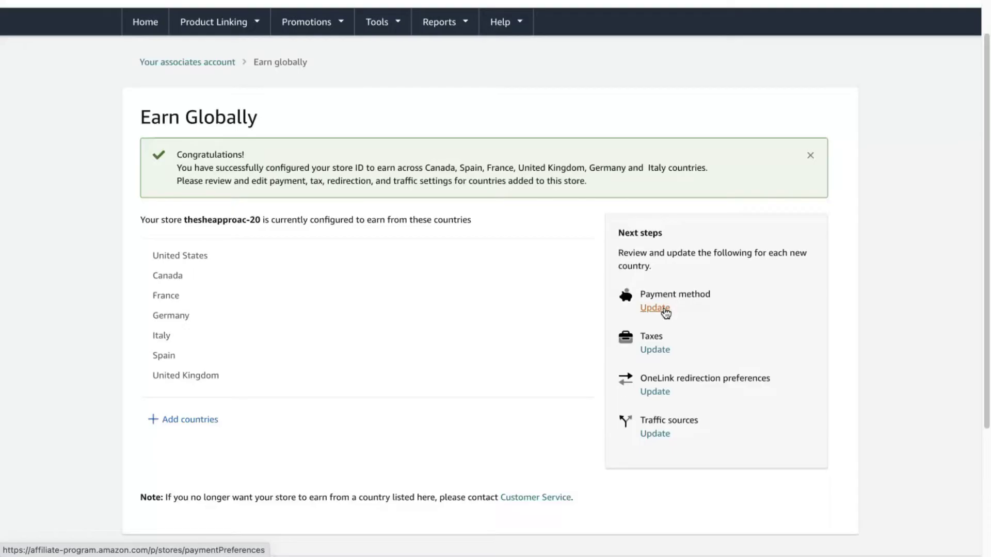
# Step: Review the payment method for the newly added countries
pyautogui.click(655, 308)
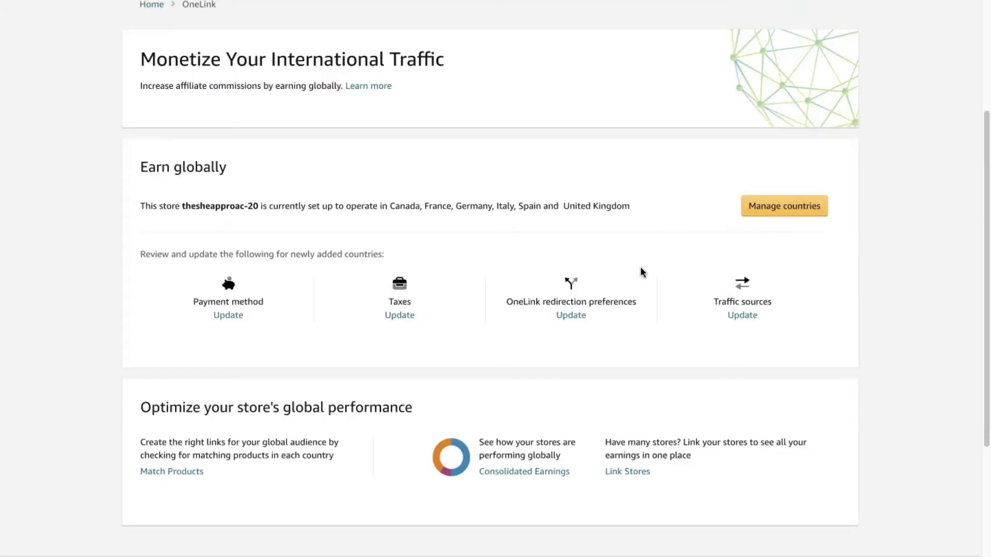
# Step: Open Link Stores and expand the list of 6 linked stores
pyautogui.scroll(-2, 640, 272)
pyautogui.click(623, 389)
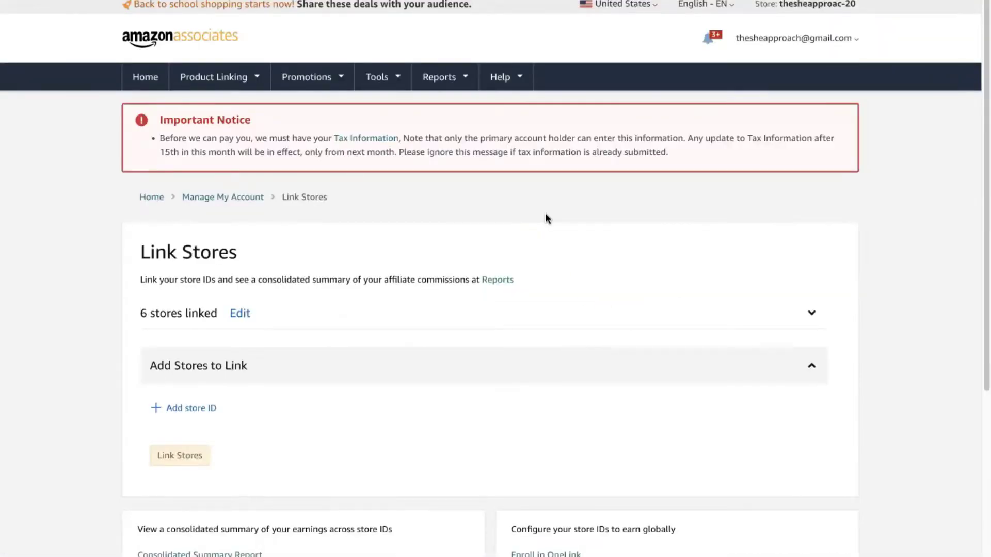
pyautogui.scroll(-1, 546, 214)
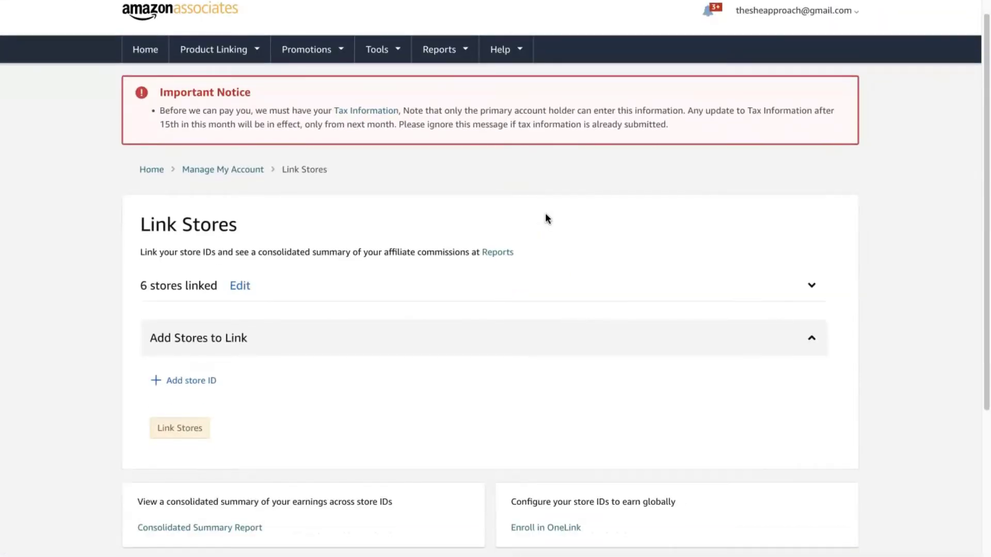
pyautogui.click(553, 292)
# Step: Collapse the linked stores list and add an empty store ID entry
pyautogui.scroll(-3, 883, 364)
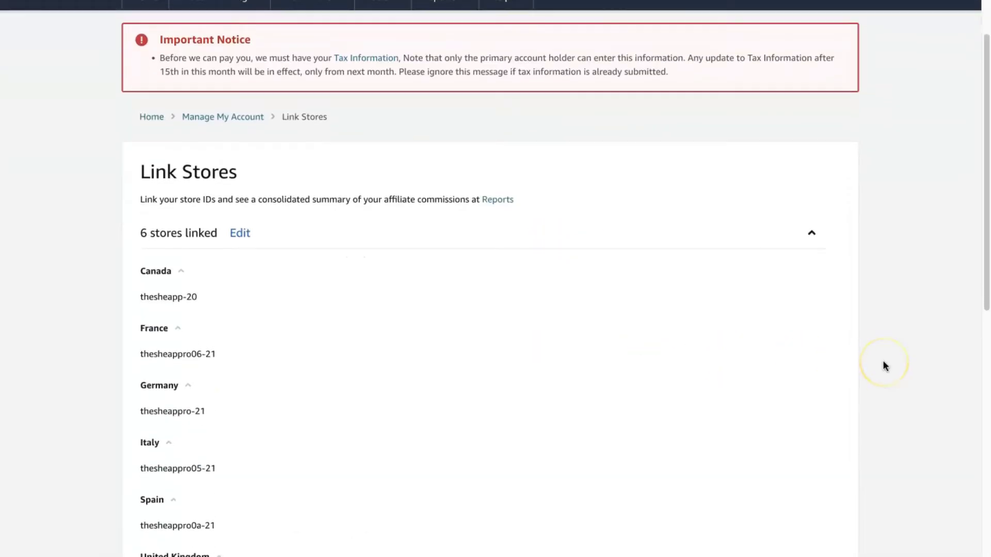
pyautogui.scroll(-2, 883, 360)
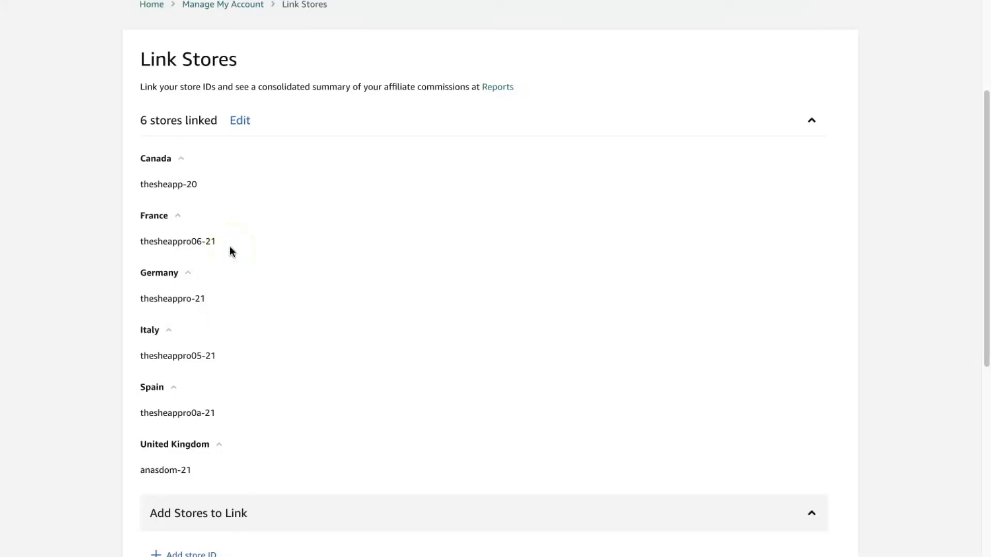
pyautogui.click(743, 127)
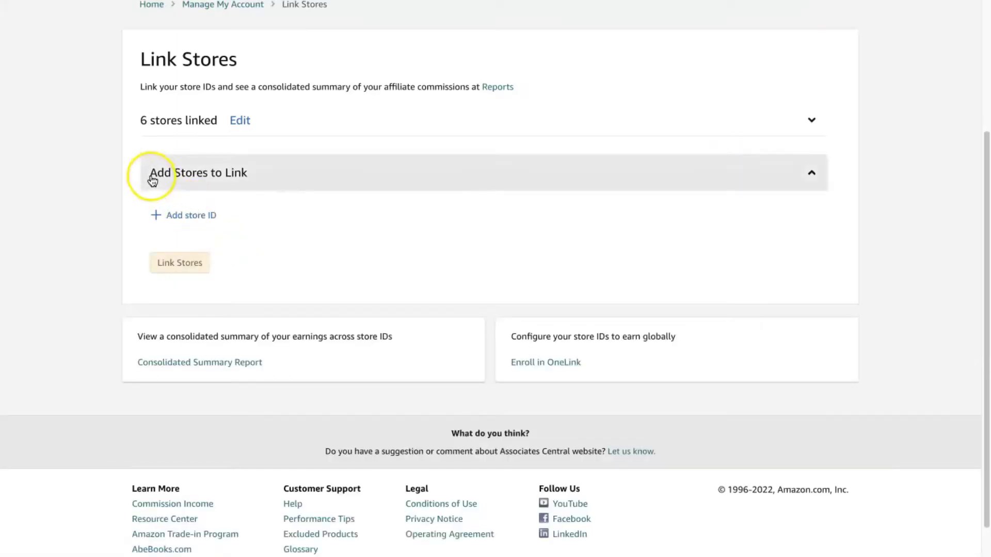
pyautogui.click(199, 216)
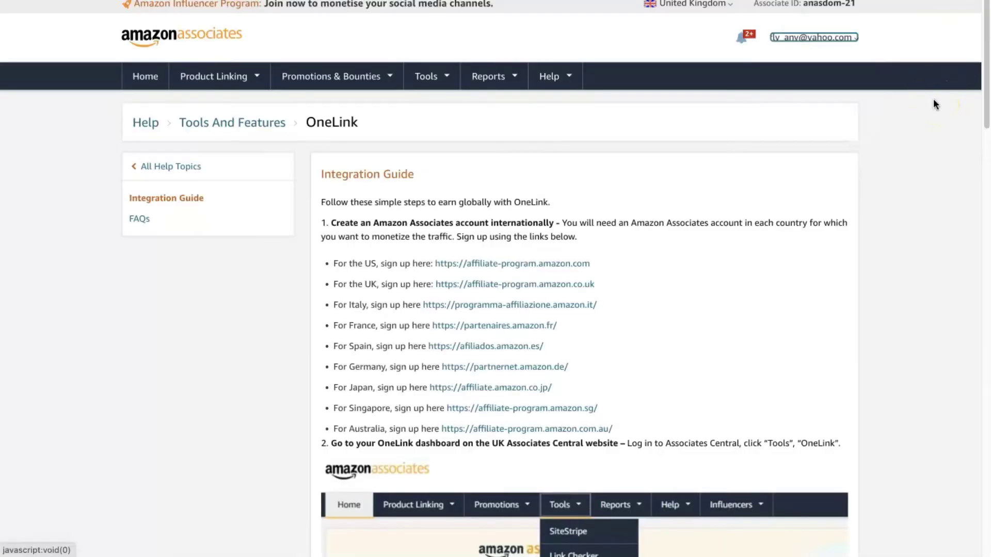
# Step: Copy the UK account's first tracking ID from Manage Your Tracking IDs
pyautogui.click(852, 39)
pyautogui.click(818, 111)
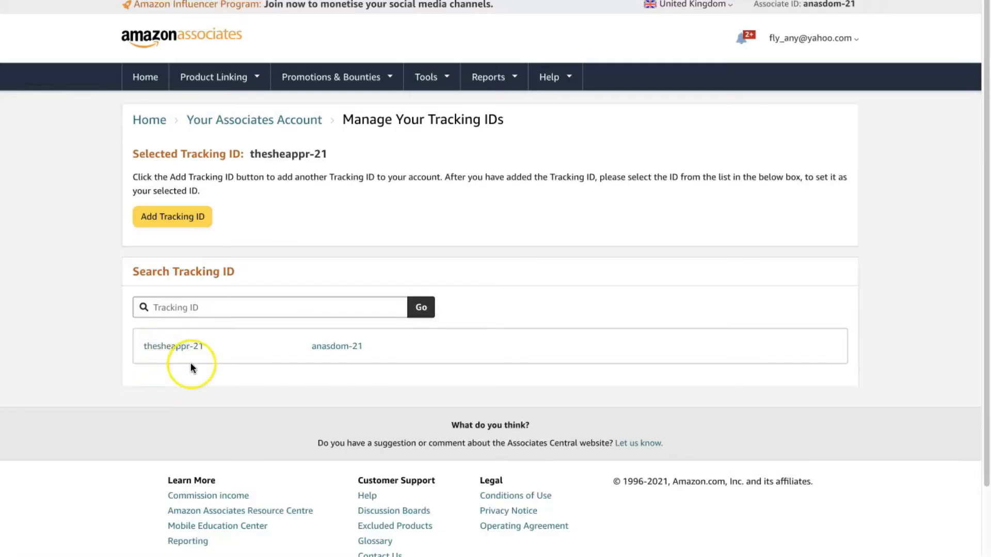
pyautogui.moveTo(209, 350); pyautogui.dragTo(144, 349)
pyautogui.hotkey('ctrl', 'c')
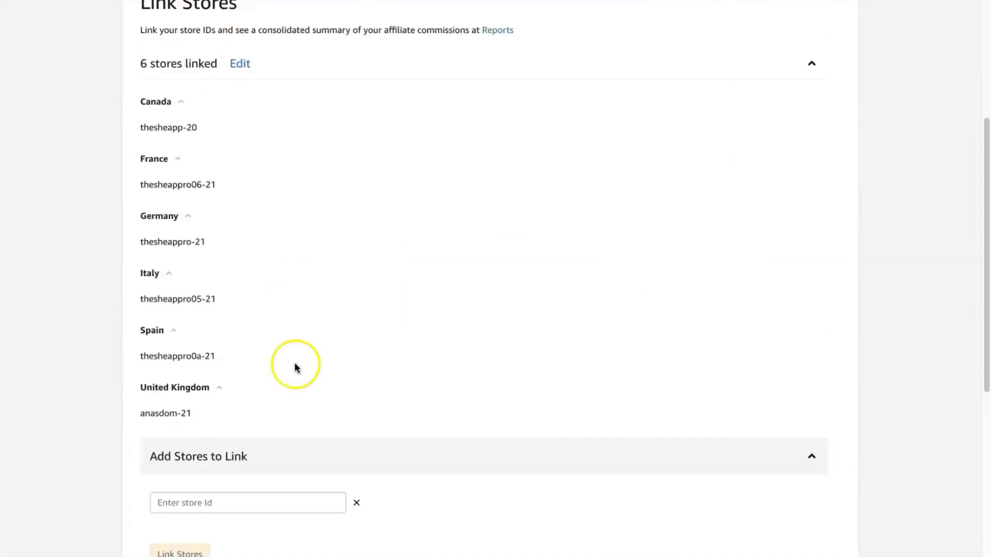
# Step: Paste the copied UK tracking ID into the store ID entry and try linking it
pyautogui.click(212, 502)
pyautogui.hotkey('ctrl', 'v')
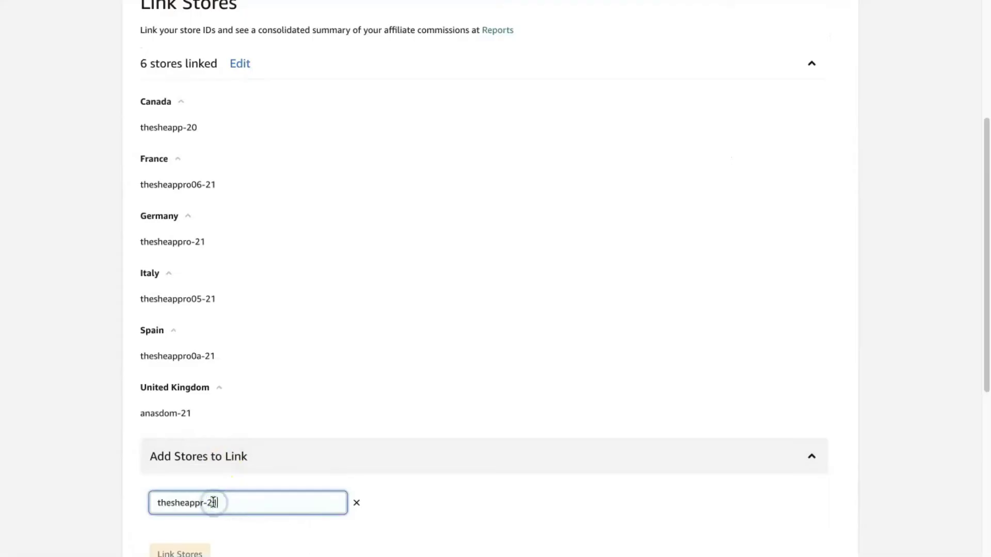
pyautogui.click(267, 478)
pyautogui.scroll(-1, 268, 478)
pyautogui.click(197, 499)
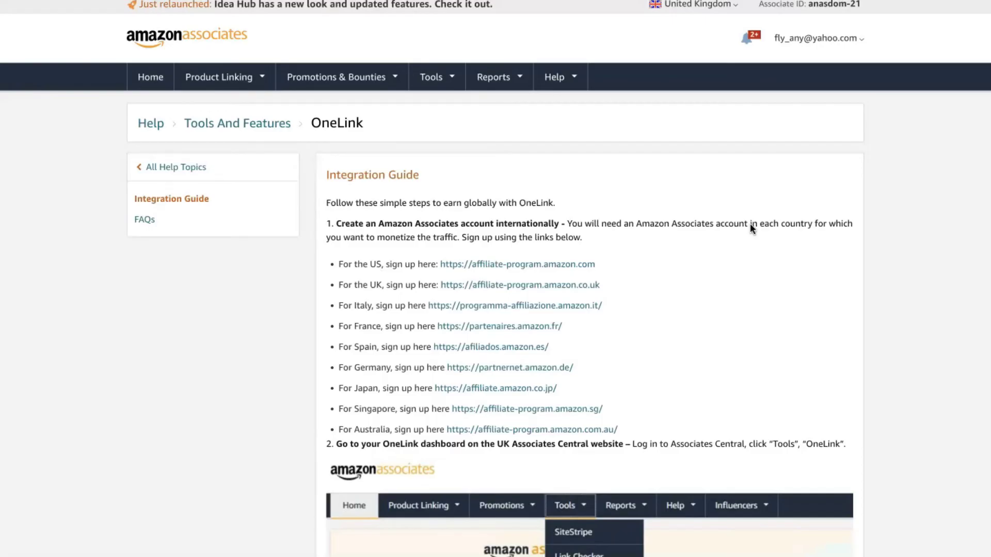
# Step: Scroll through the OneLink Integration Guide to read its country sign-up links
pyautogui.scroll(-1, 879, 374)
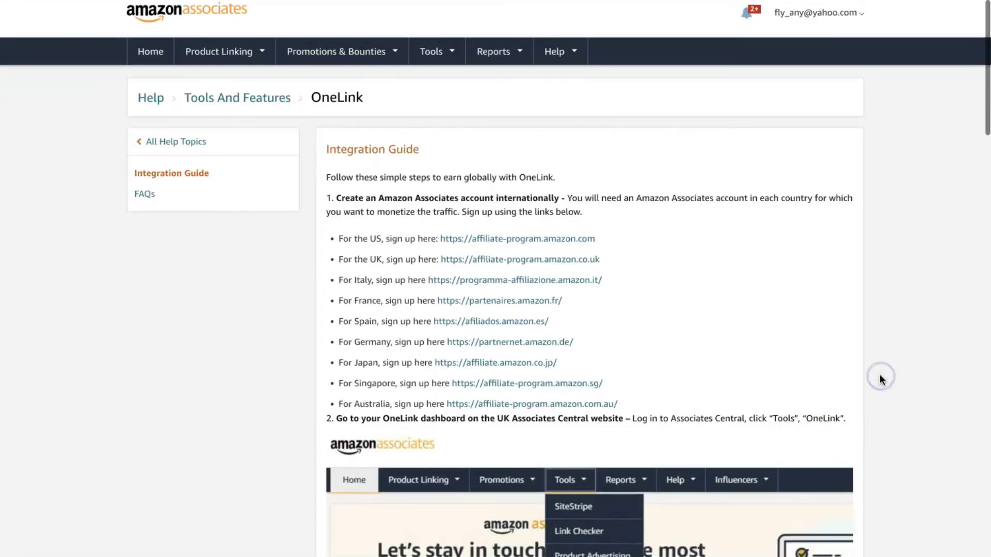
pyautogui.scroll(-10, 879, 380)
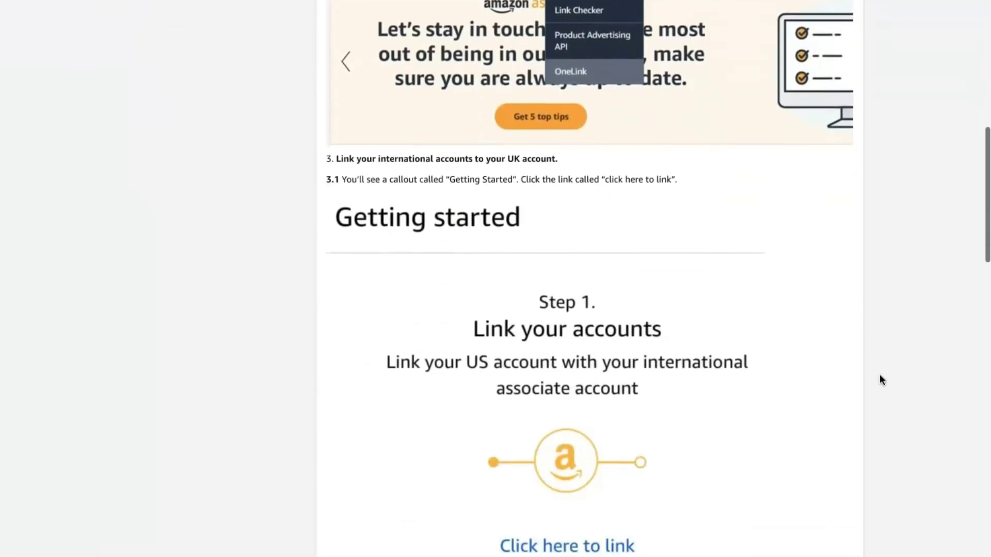
pyautogui.scroll(-6, 882, 380)
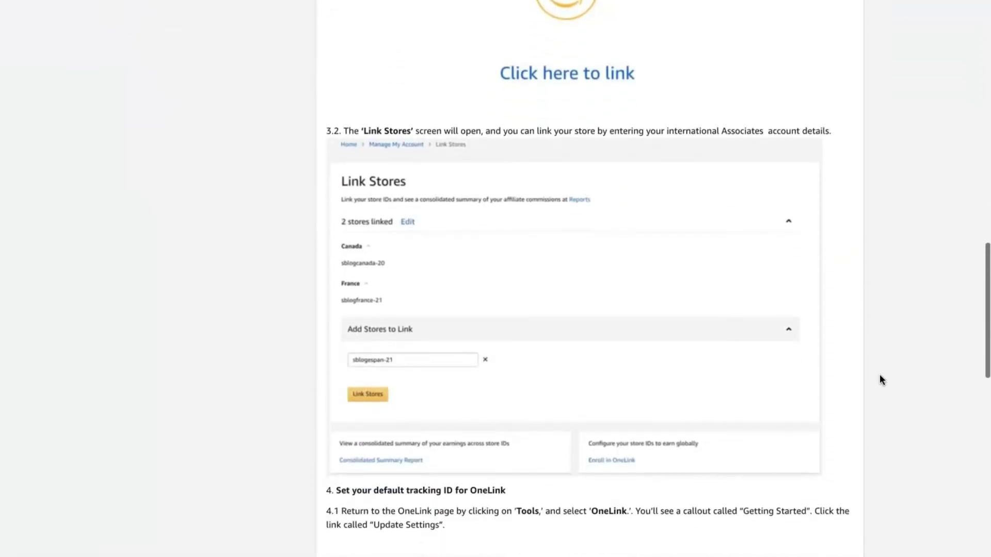
pyautogui.scroll(-1, 880, 375)
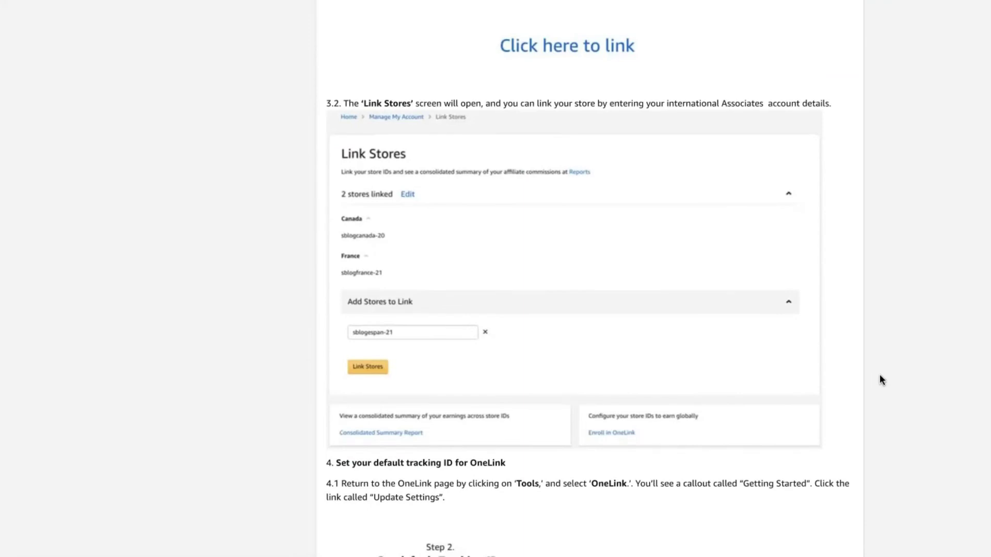
pyautogui.scroll(-5, 879, 375)
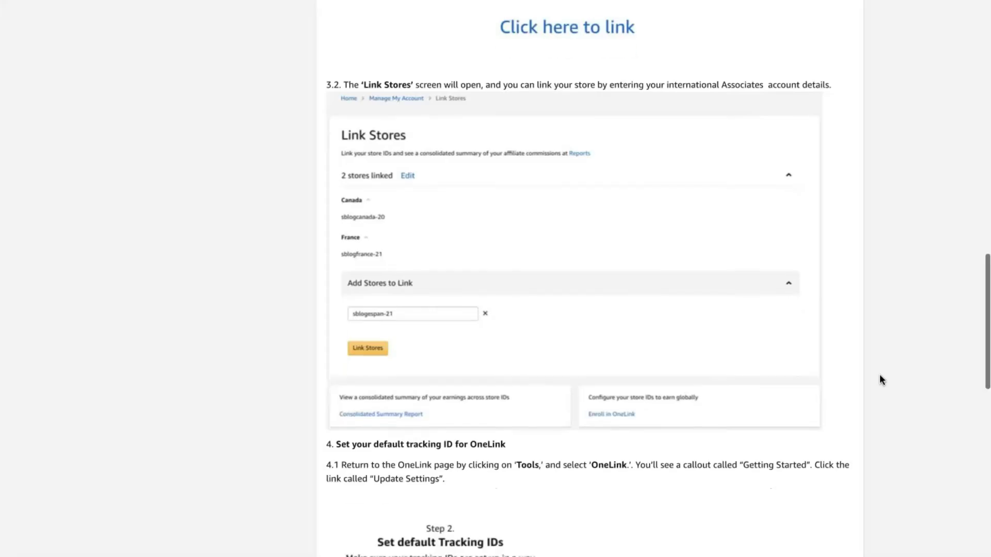
pyautogui.scroll(-3, 879, 375)
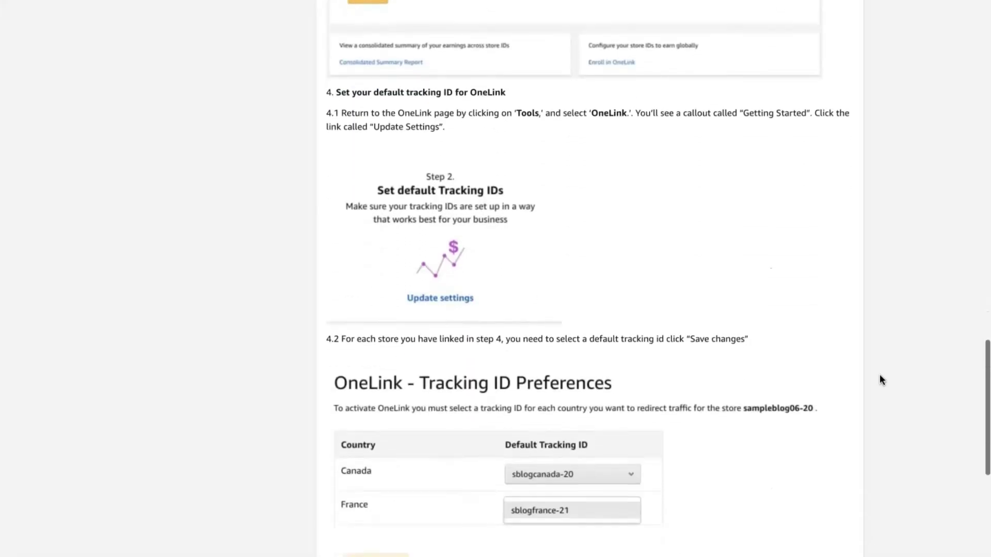
pyautogui.scroll(-2, 879, 375)
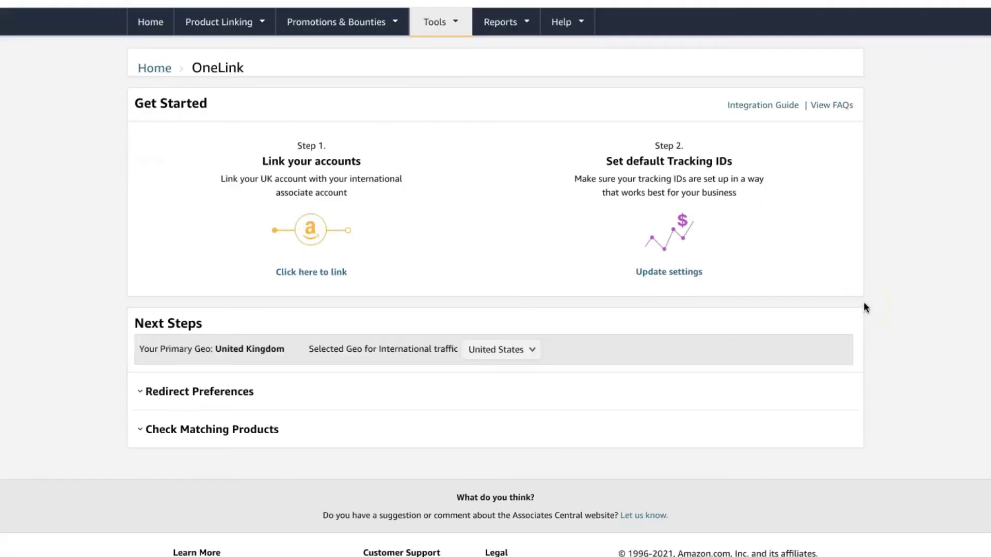
# Step: In Redirect Preferences, set both UK tracking IDs to redirect to the closest possible match
pyautogui.click(235, 394)
pyautogui.scroll(-2, 580, 396)
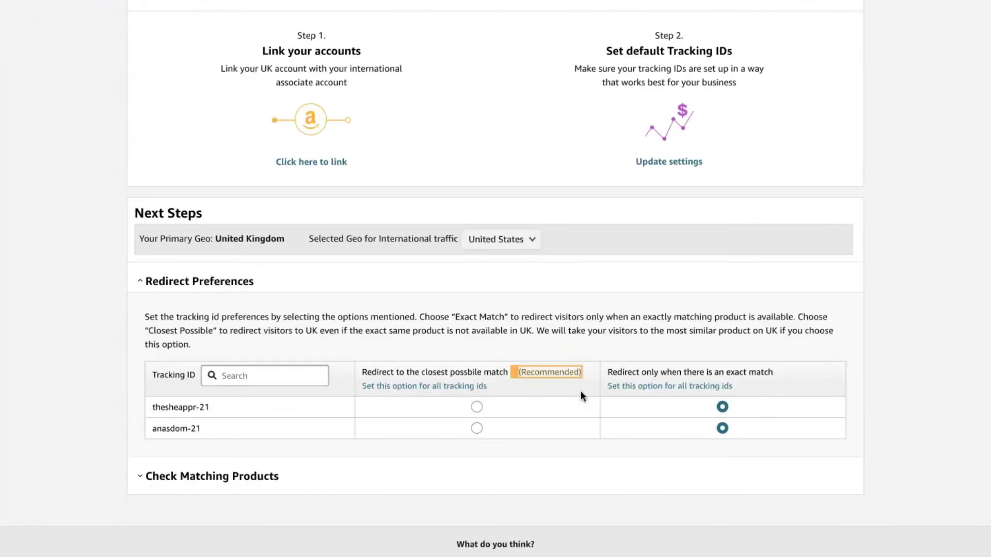
pyautogui.click(476, 407)
pyautogui.click(476, 429)
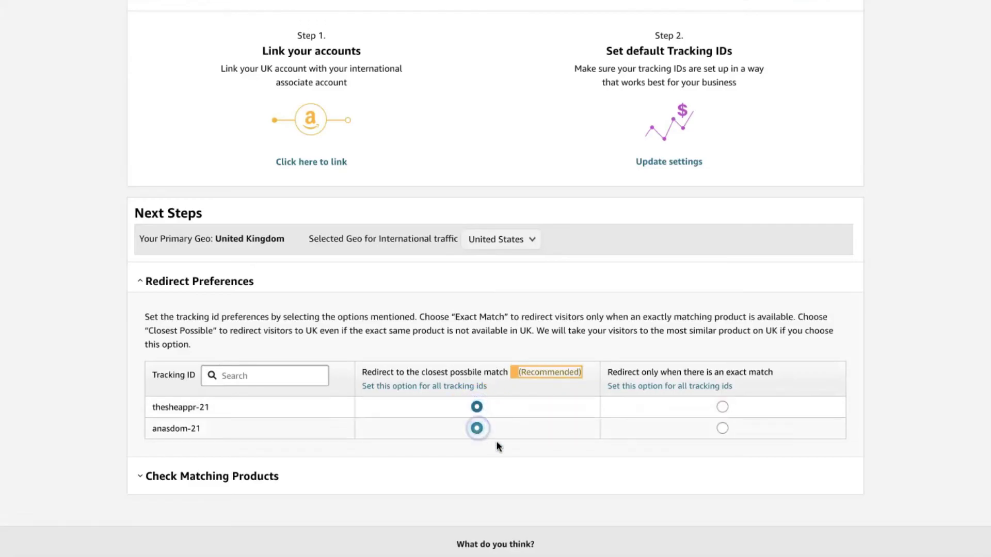